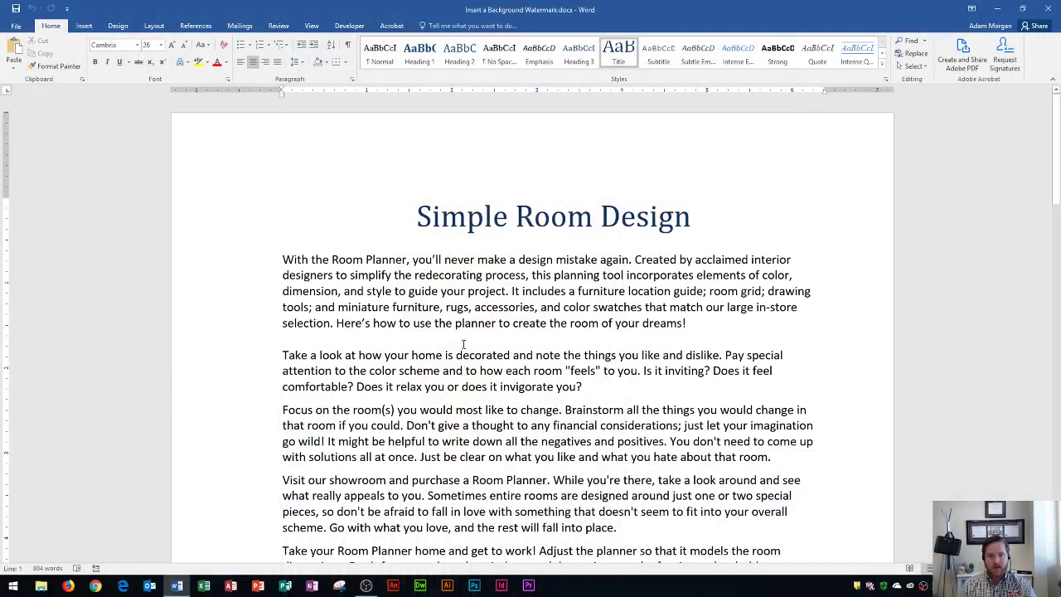
Scroll down a little through the Simple Room Design document's text
scroll(463, 344, down, 3)
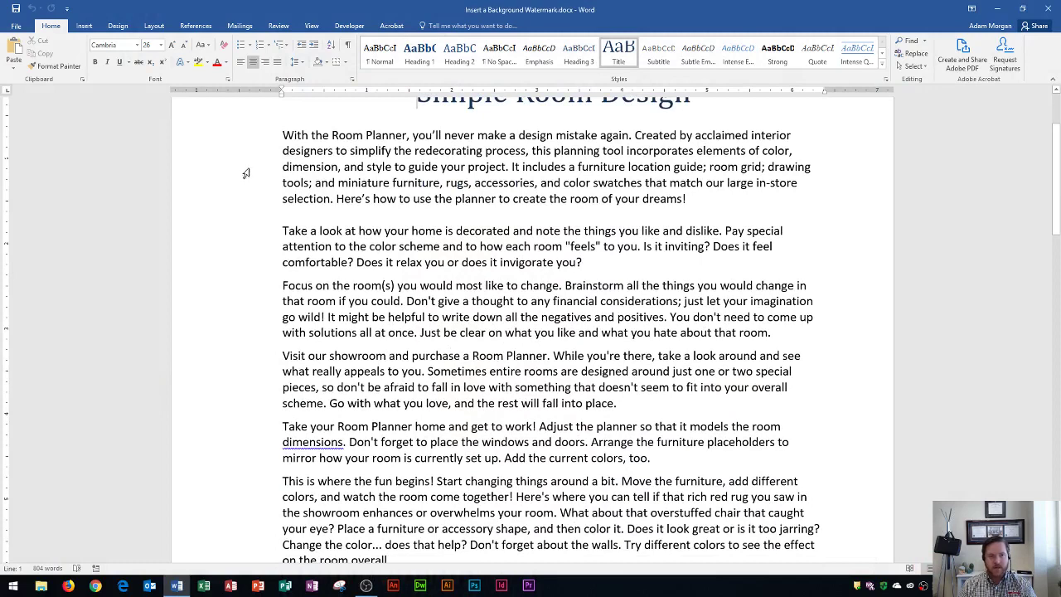
Apply the ASAP 2 preset watermark from the Urgent section of the Watermark list
click(117, 25)
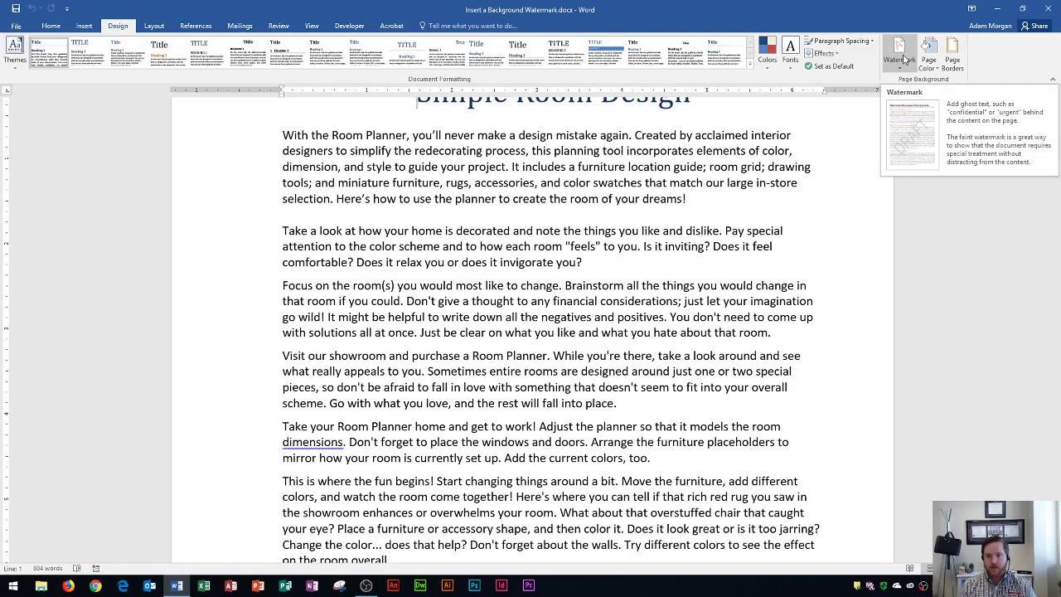
click(903, 58)
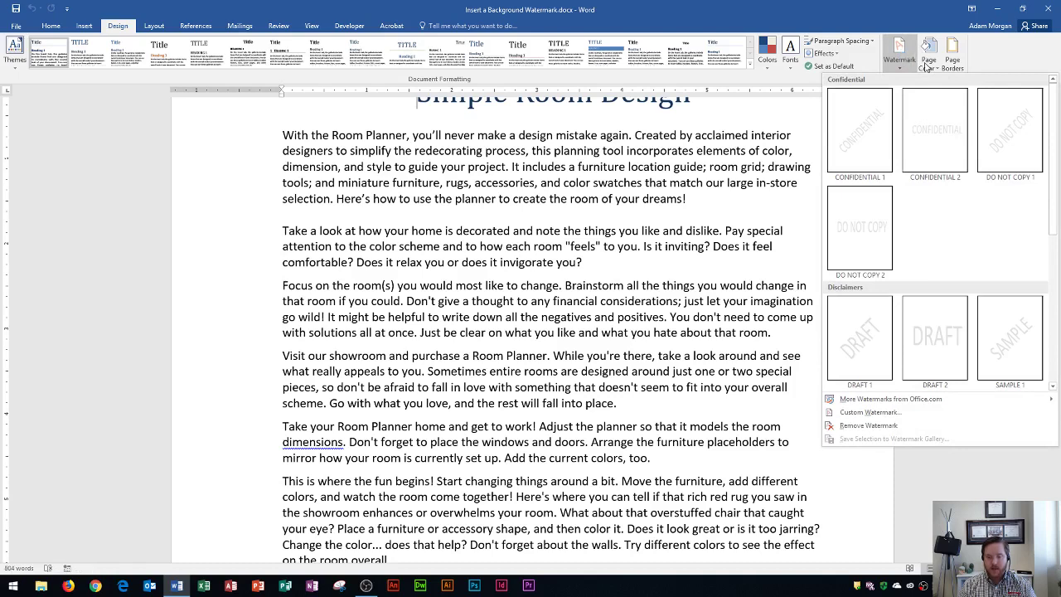
scroll(928, 191, down, 5)
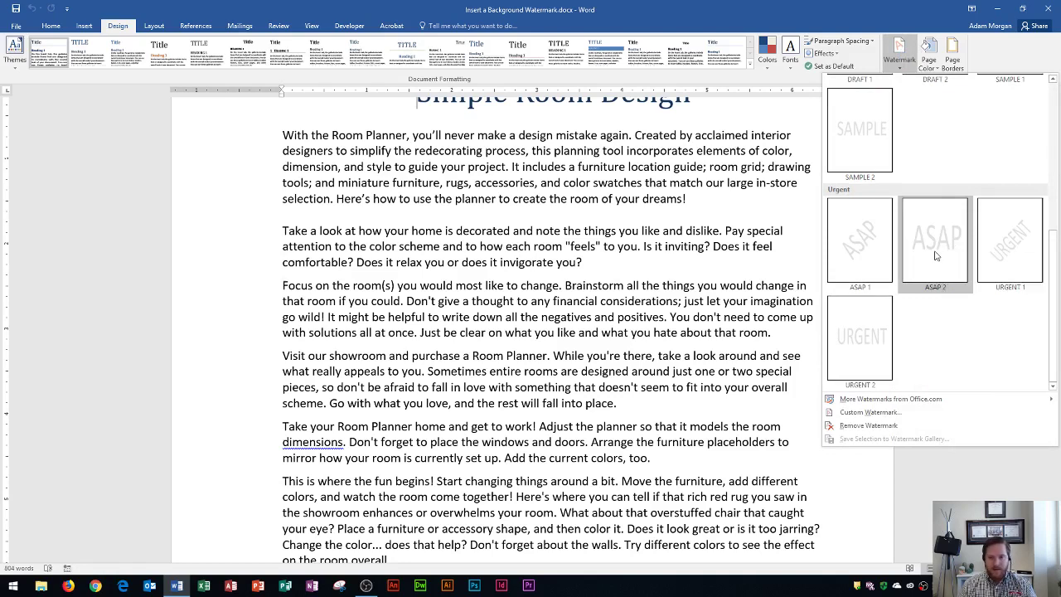
click(934, 256)
Remove the ASAP watermark so the pages have a plain background again
scroll(493, 319, down, 1)
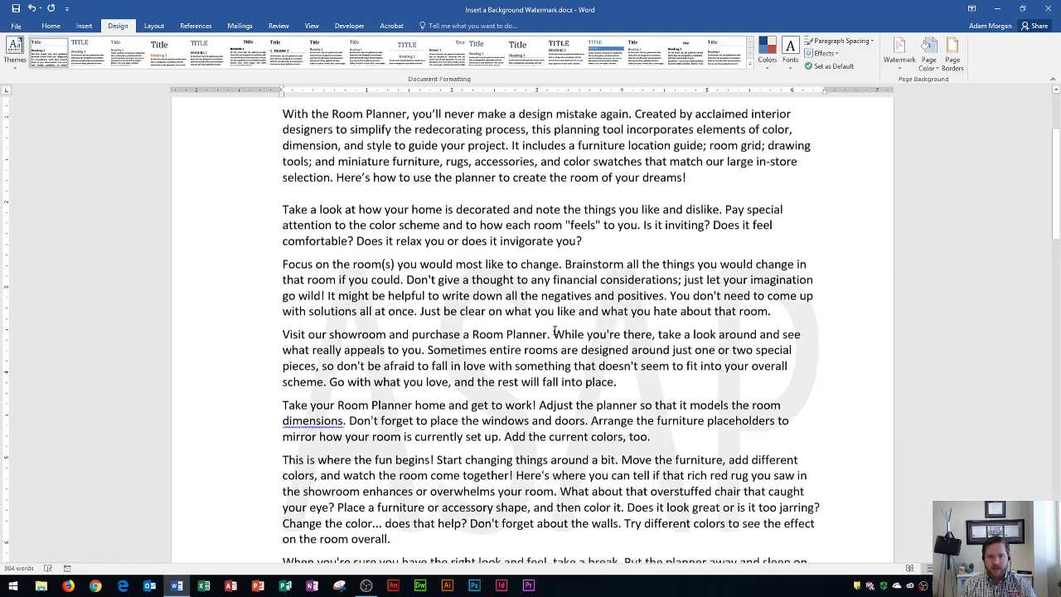
scroll(494, 319, down, 2)
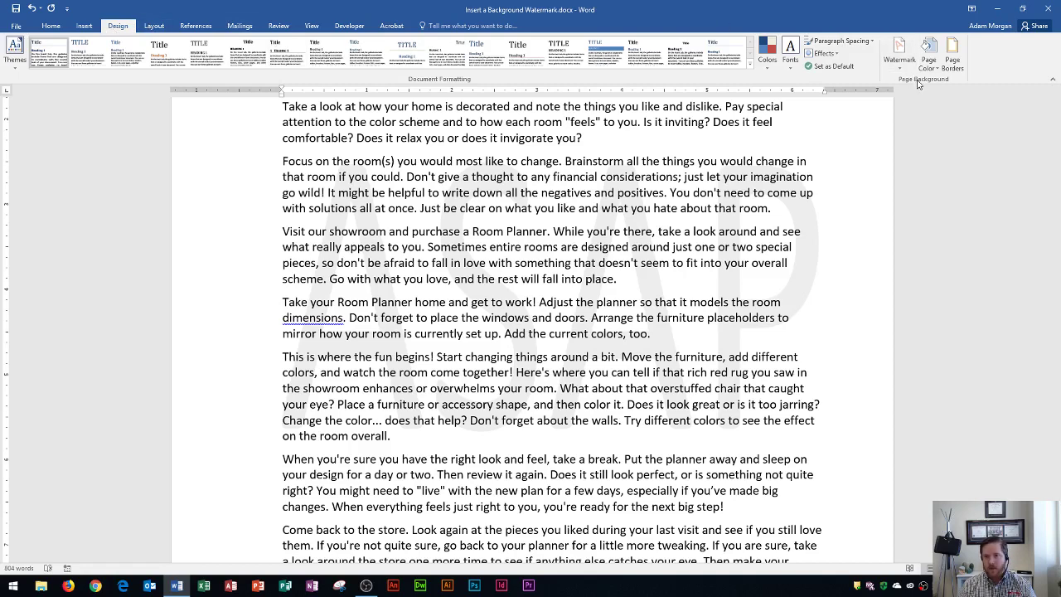
click(901, 60)
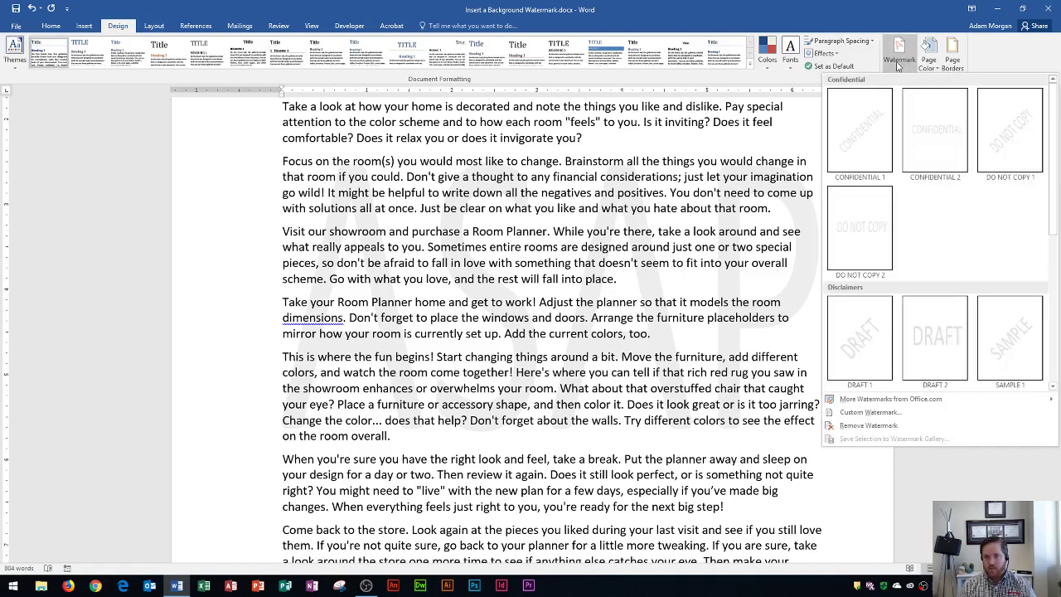
click(869, 425)
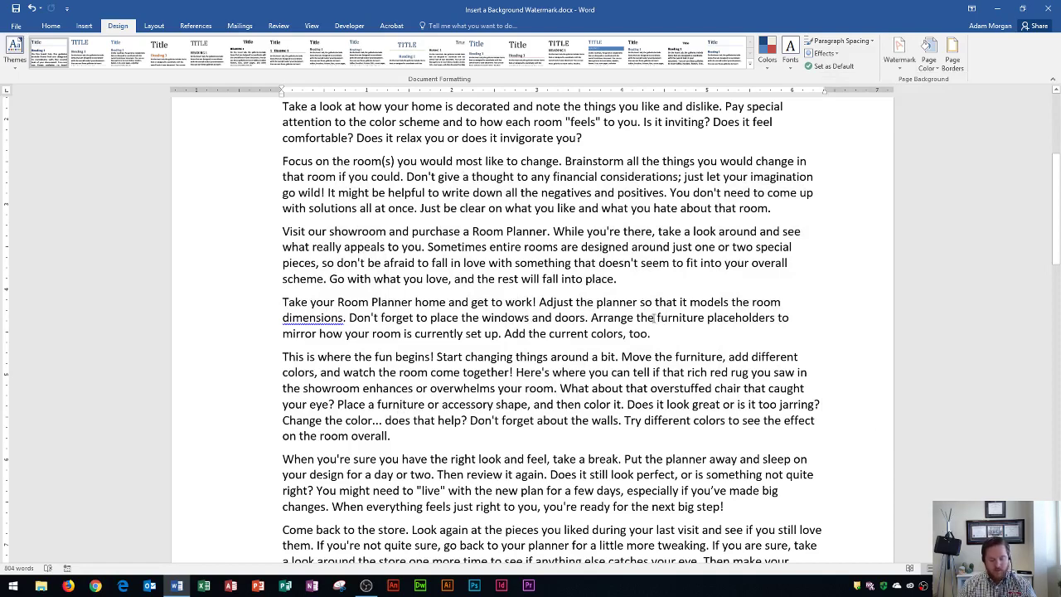
Begin a custom text watermark, replacing the ASAP wording with 'First Draft'
click(904, 68)
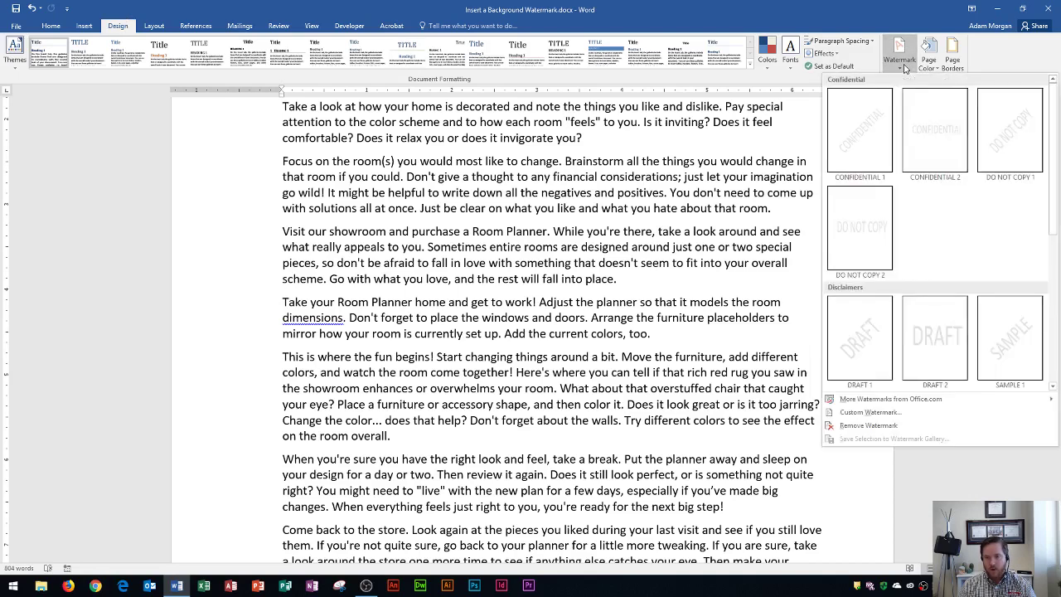
click(868, 411)
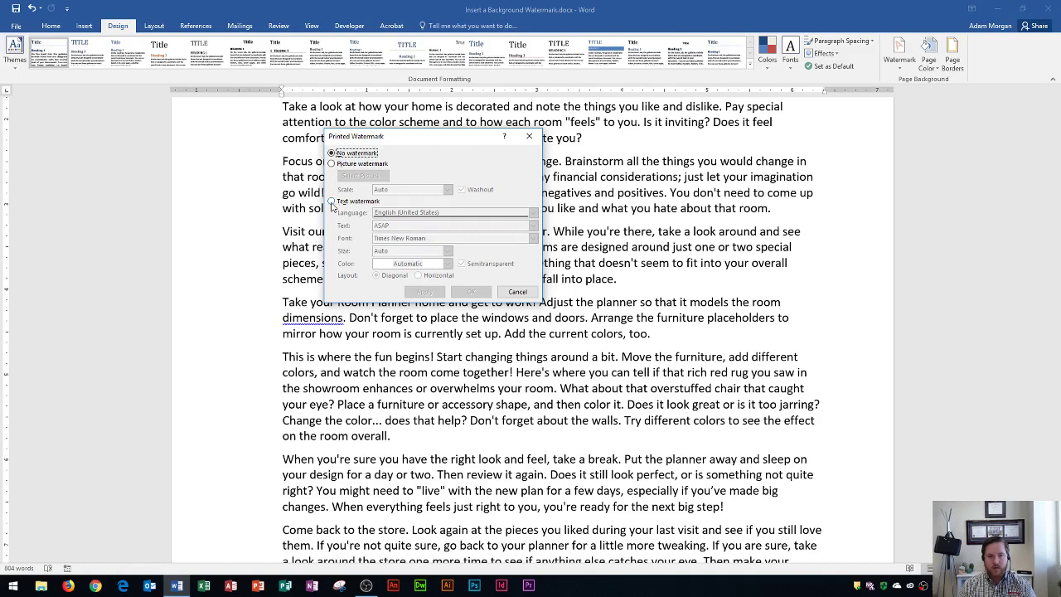
click(331, 202)
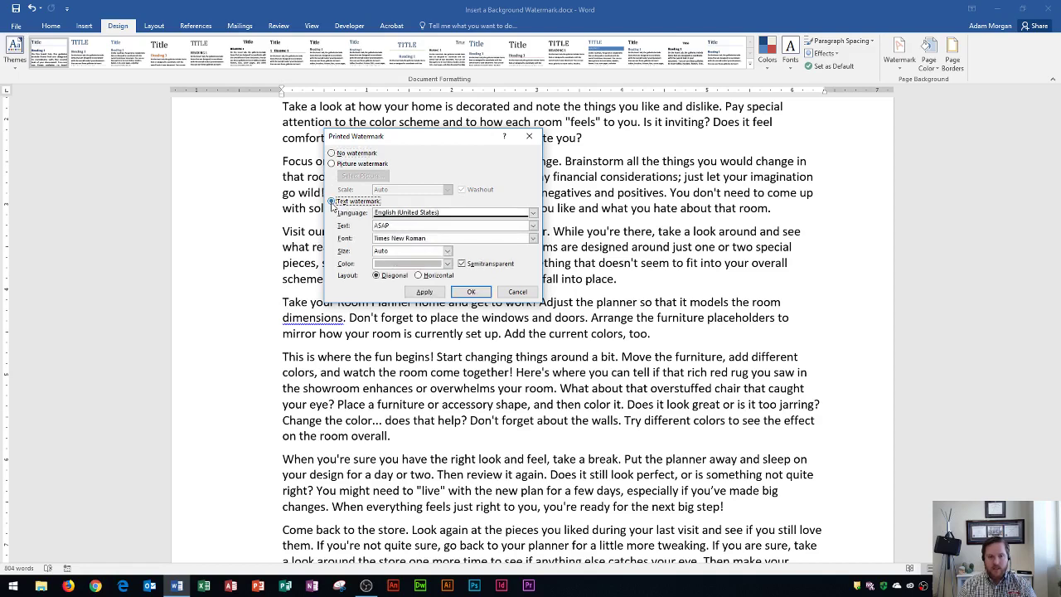
double_click(401, 226)
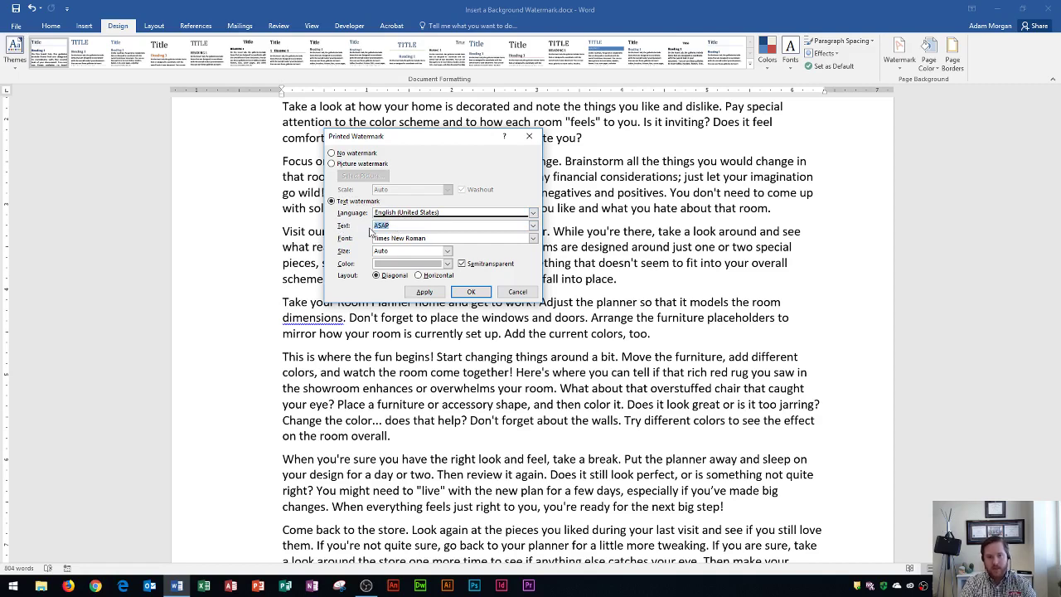
text(First Draft)
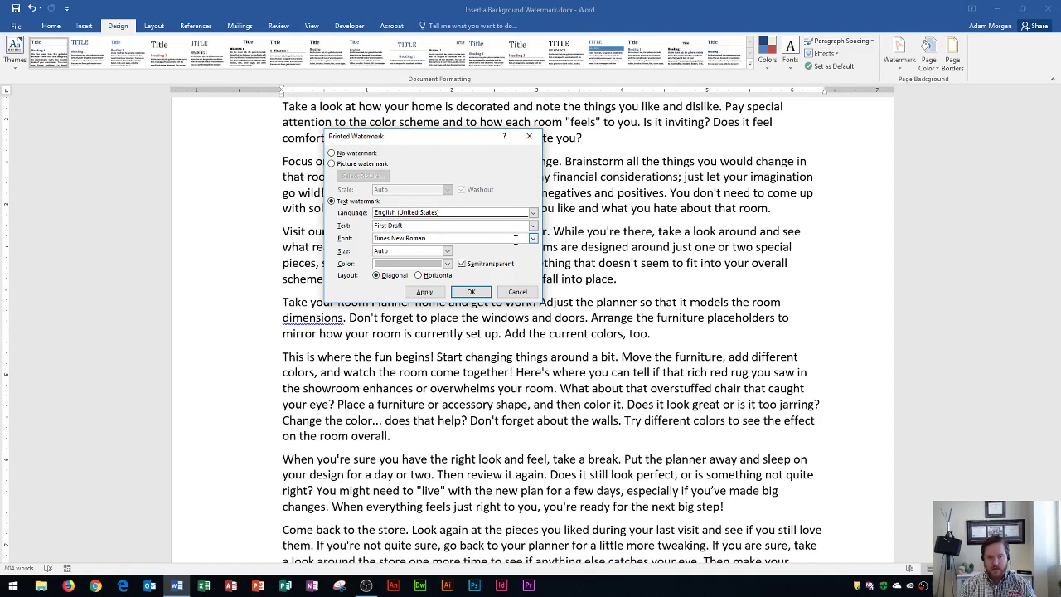
Set the First Draft watermark font to Century Gothic, leaving size on Auto
click(432, 239)
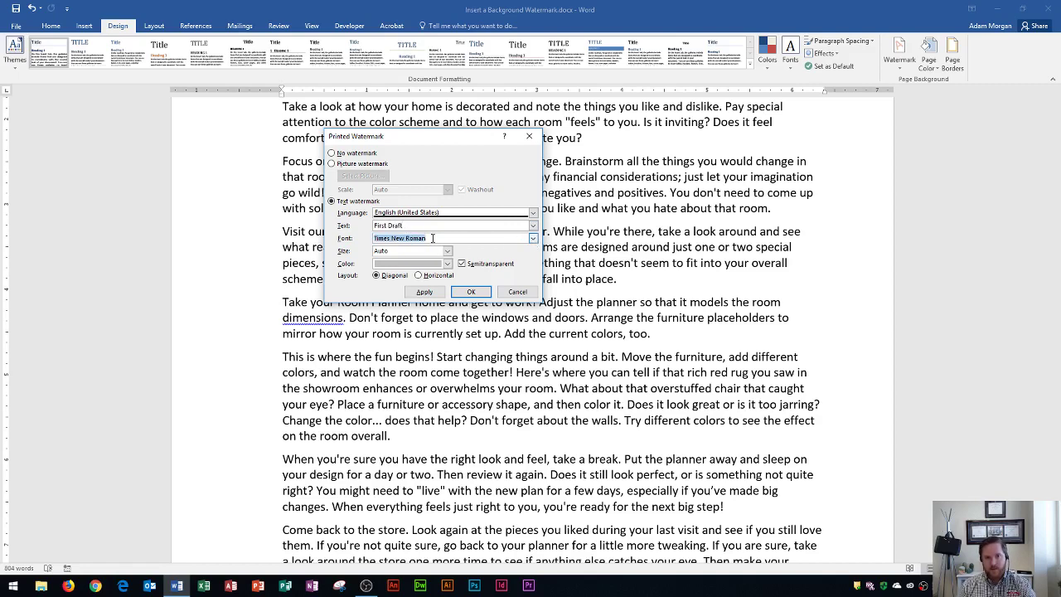
text(cen)
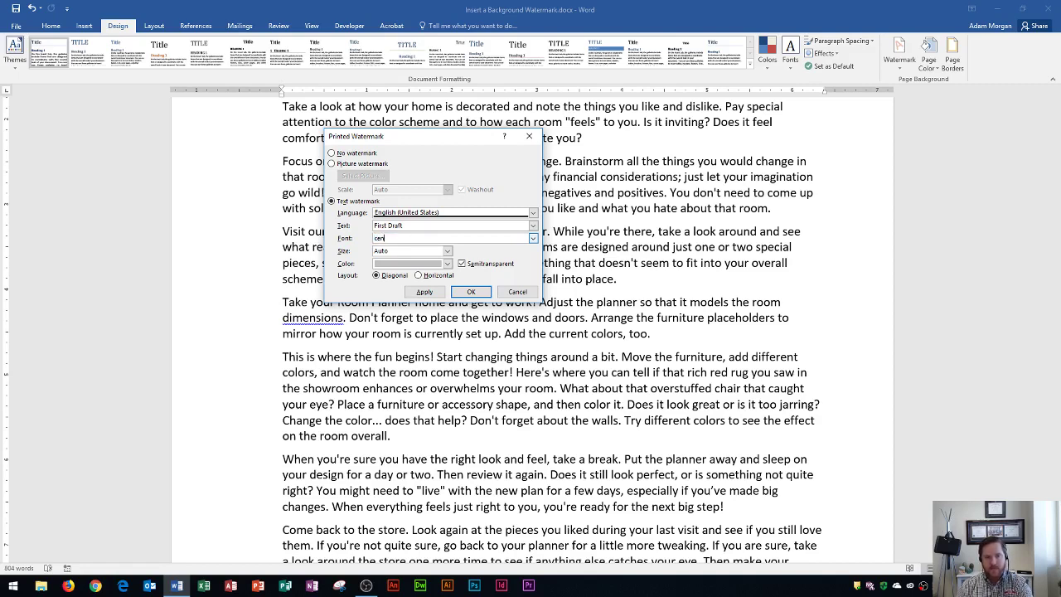
key(BackSpace)
key(BackSpace)
key(BackSpace)
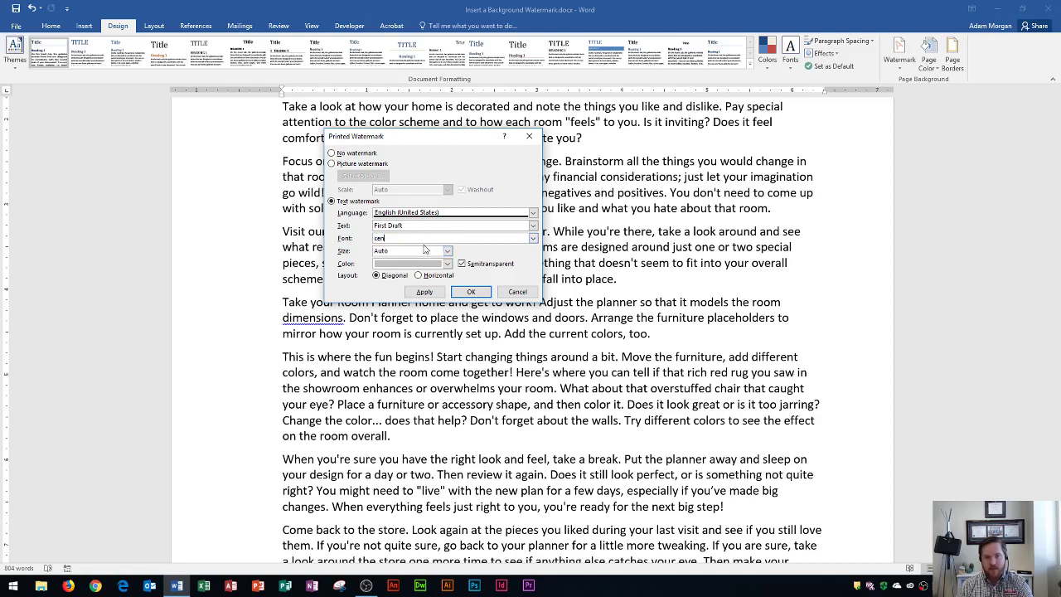
click(532, 238)
drag(534, 284, 534, 262)
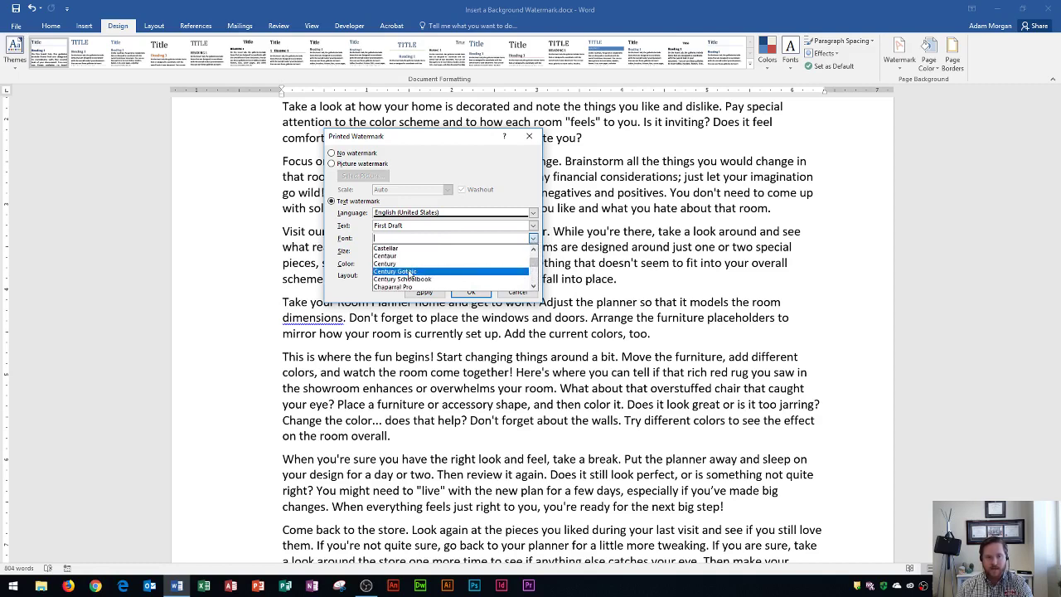
click(412, 273)
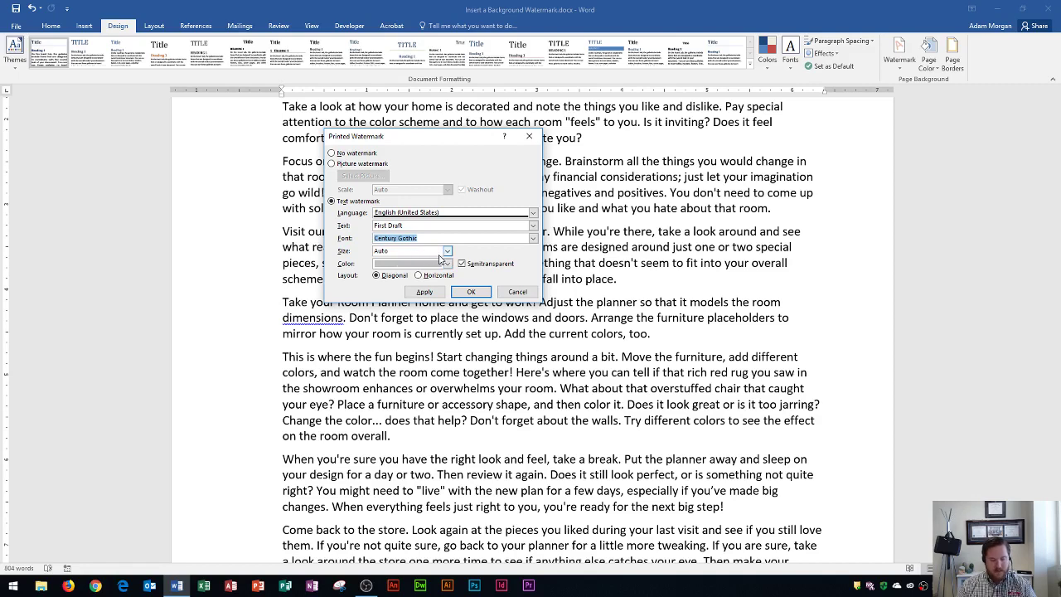
click(447, 254)
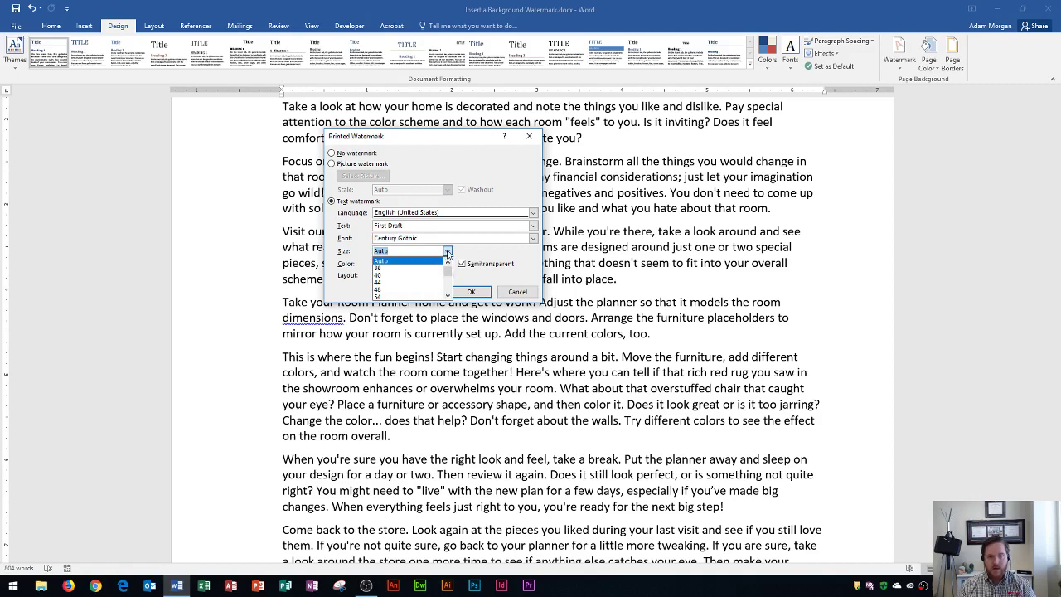
click(447, 252)
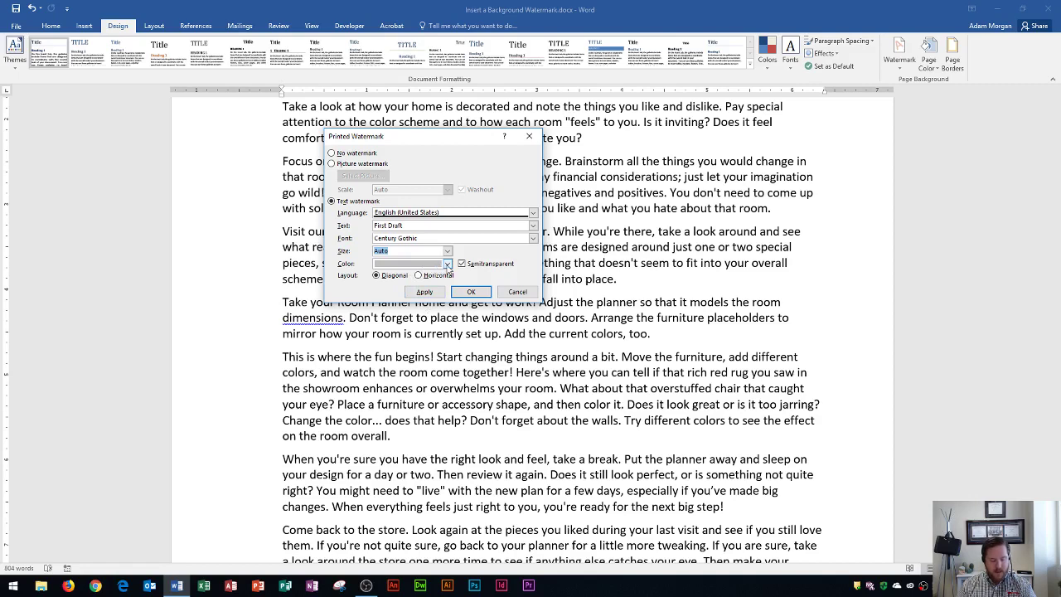
Make the First Draft watermark red with a horizontal layout and apply it
click(447, 263)
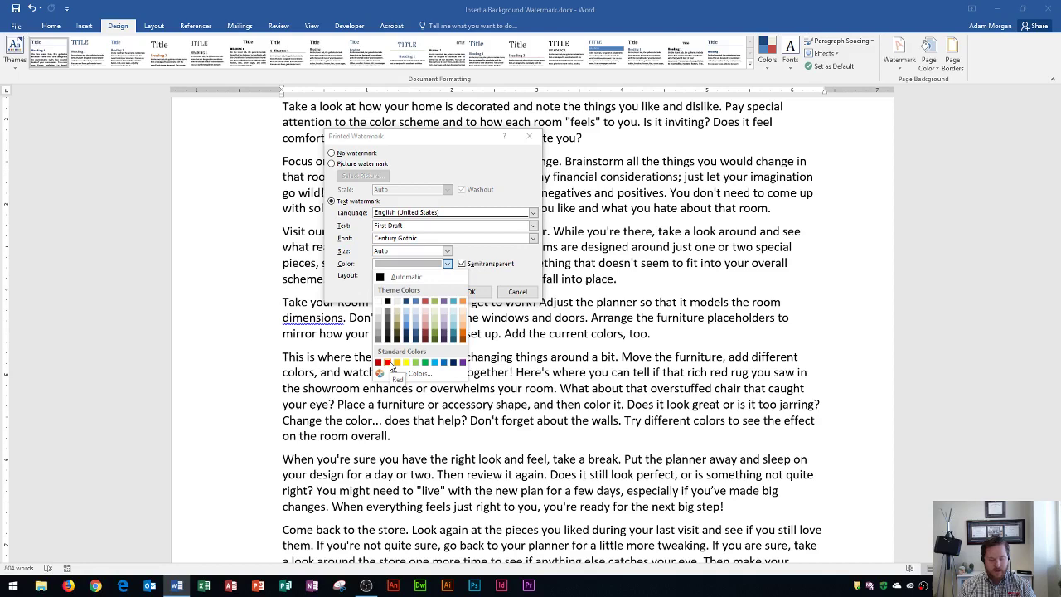
click(388, 363)
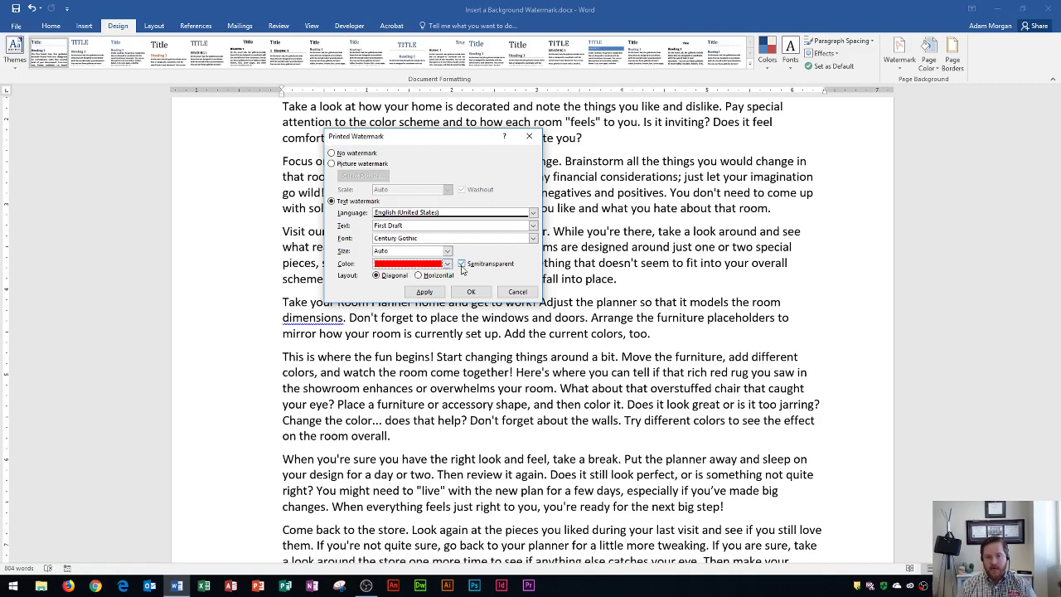
click(424, 294)
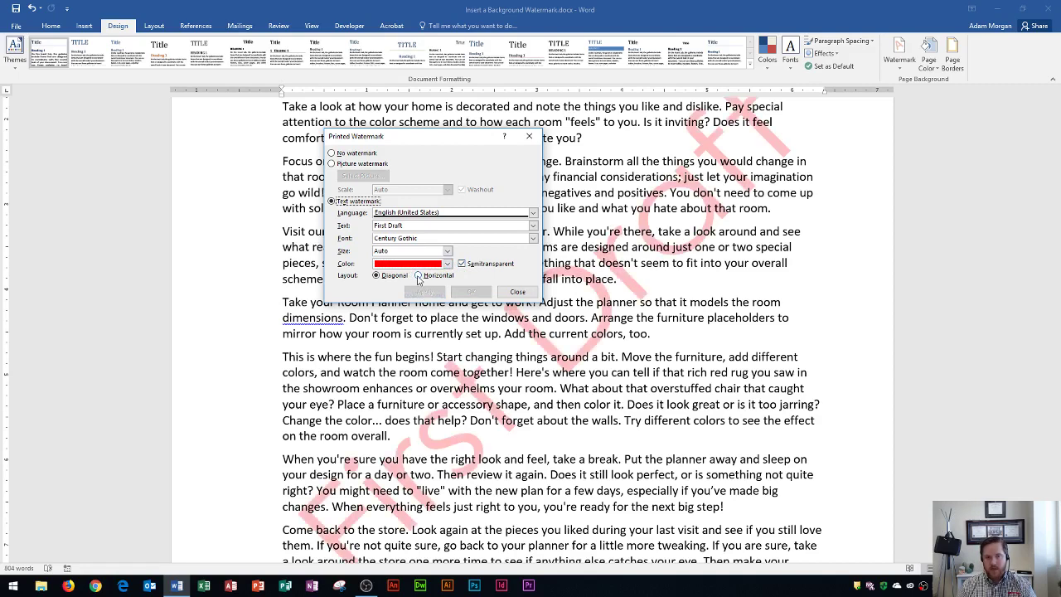
click(419, 276)
click(423, 293)
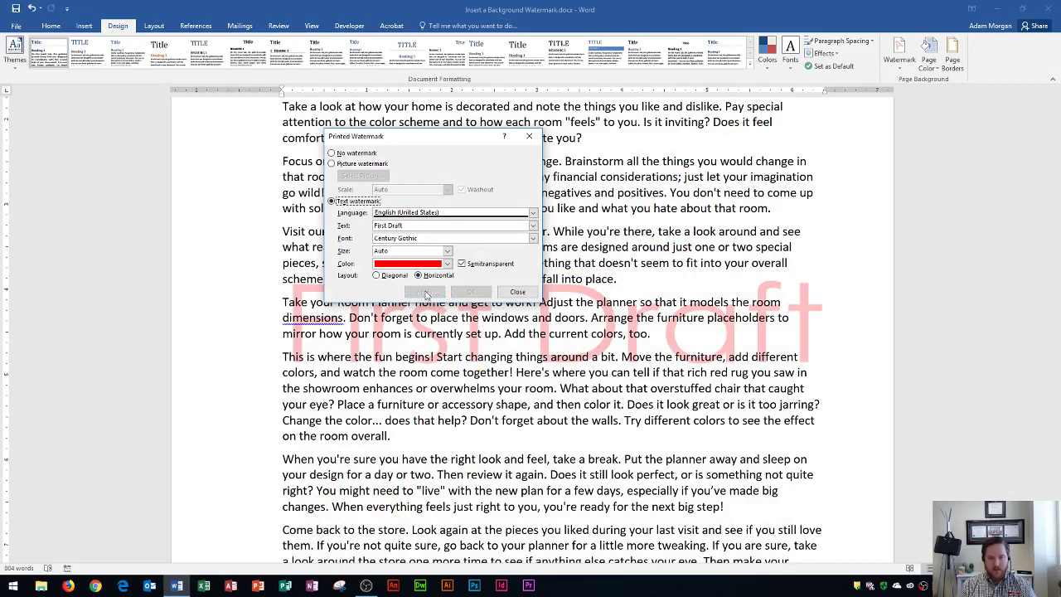
Preview the watermark opaque, restore semitransparency, apply it, and close the settings
click(462, 265)
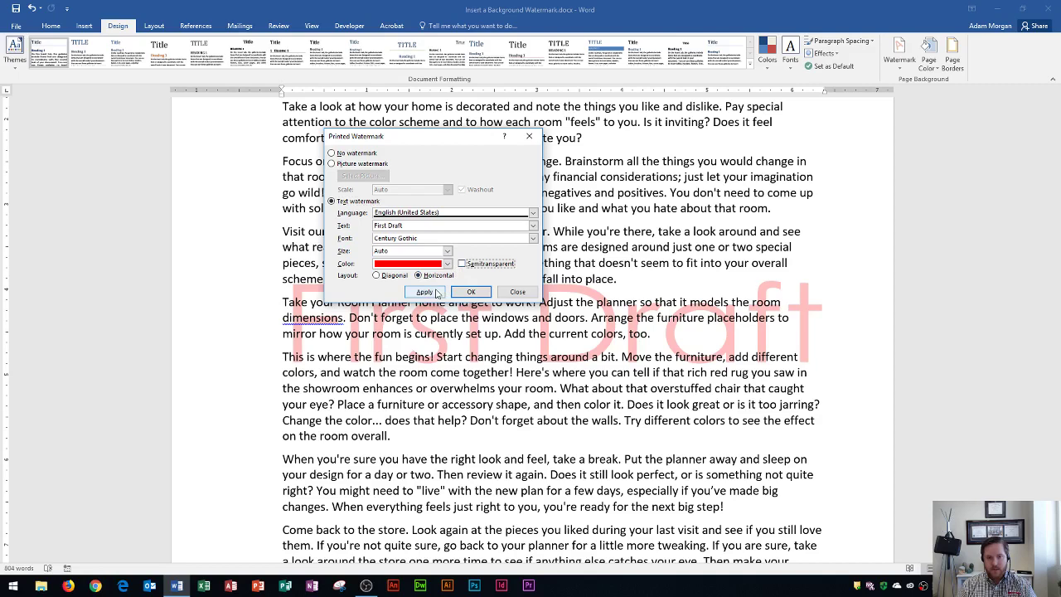
click(431, 292)
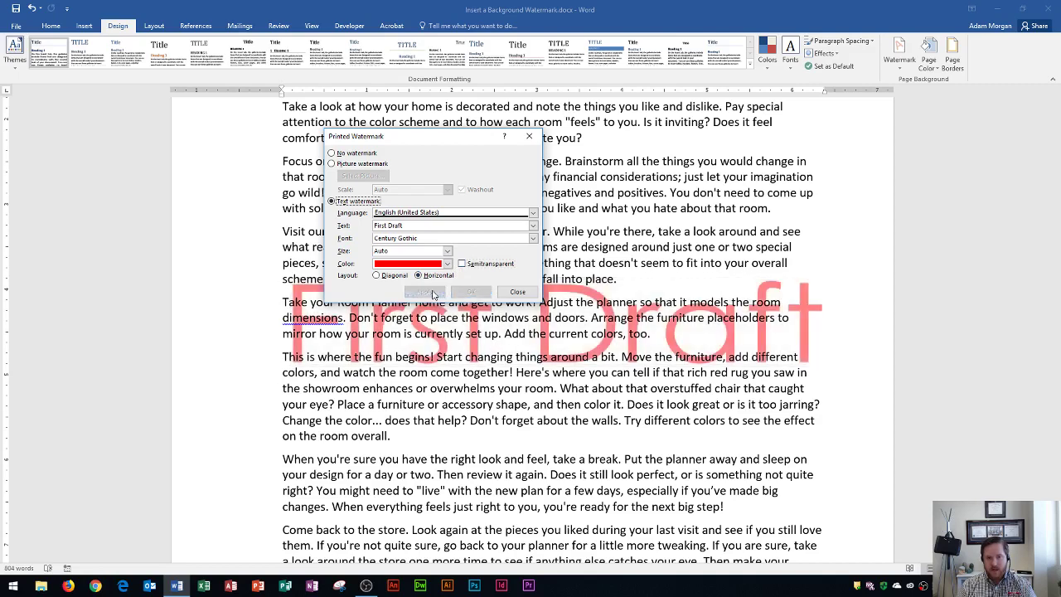
click(462, 264)
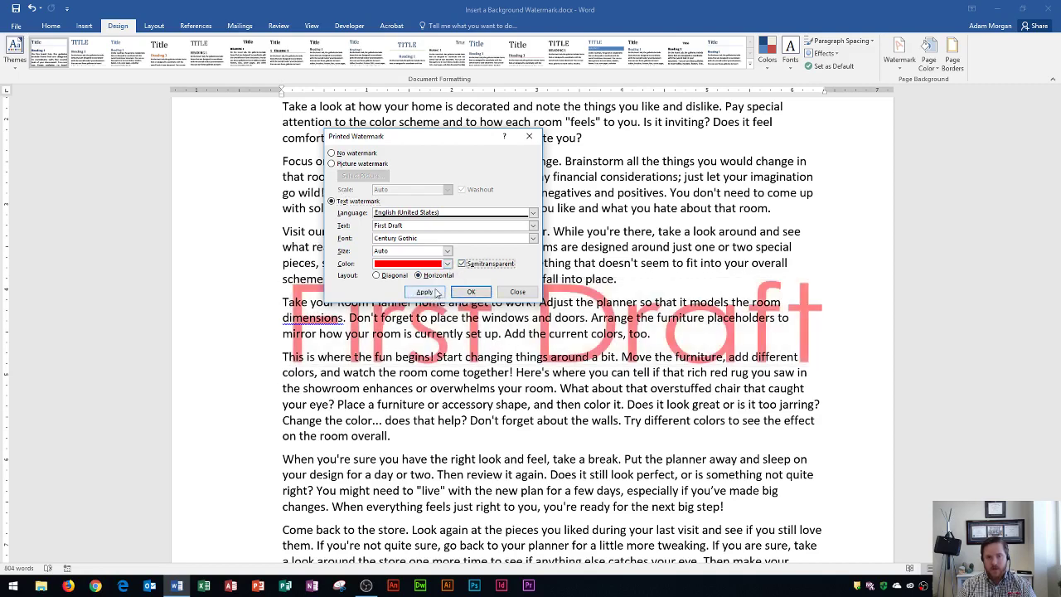
click(437, 293)
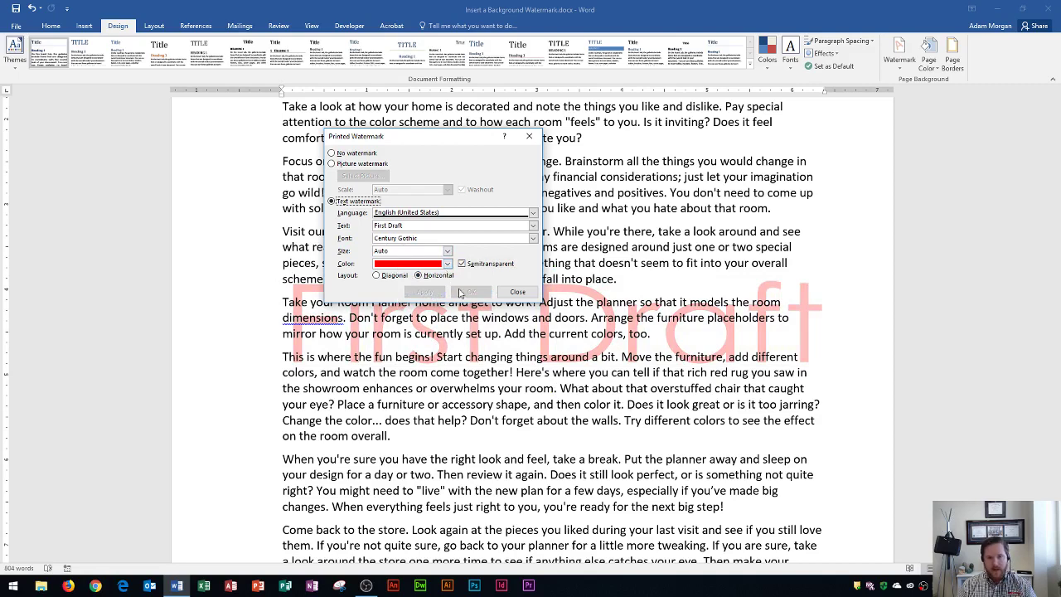
click(517, 292)
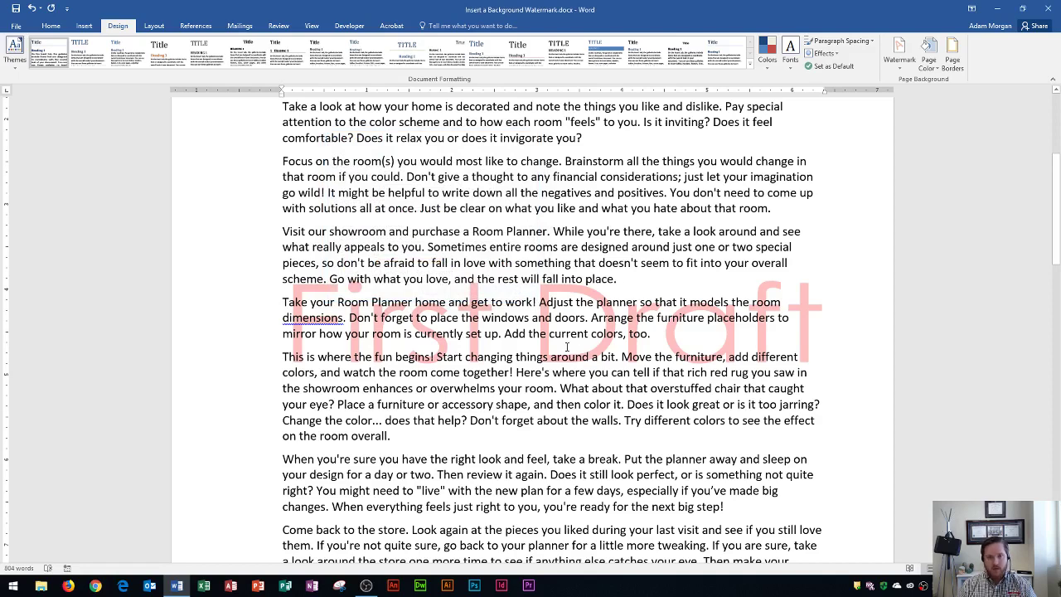
Remove the red First Draft watermark from the document
click(897, 63)
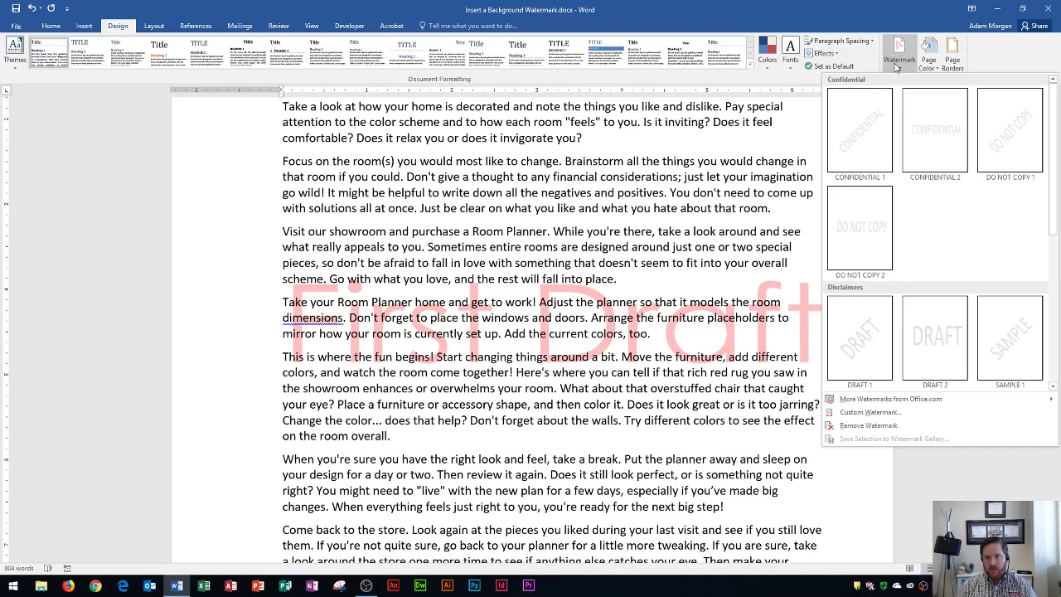
click(874, 430)
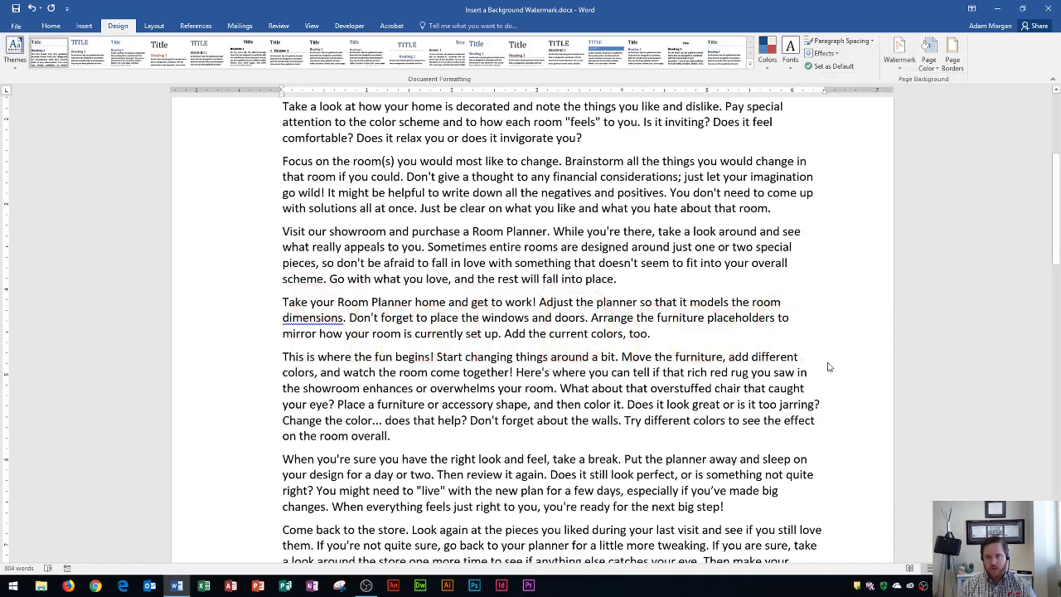
Start a custom picture watermark and bring up the Select Picture choices
click(901, 65)
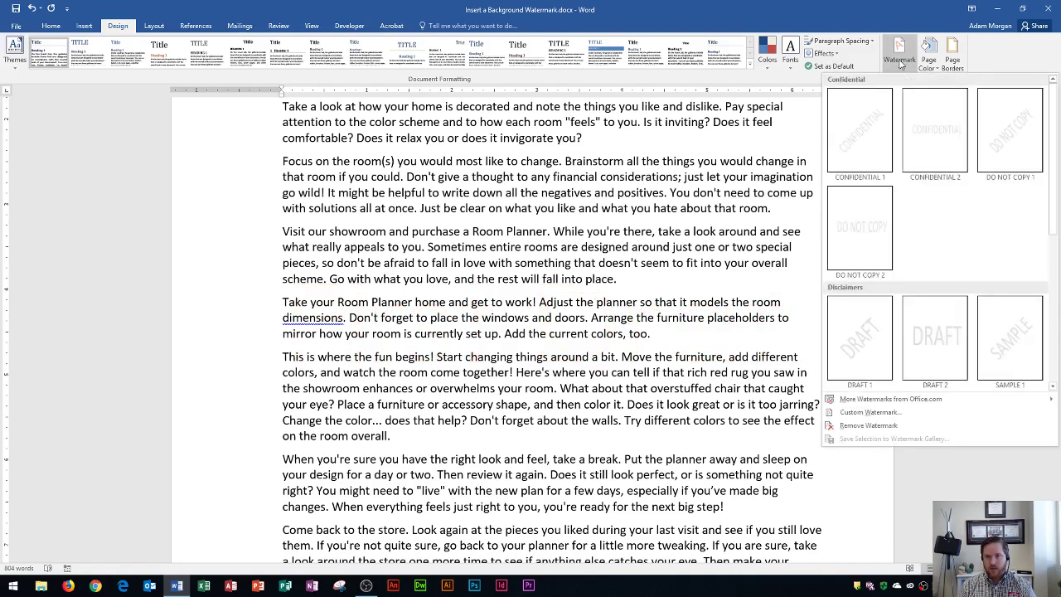
click(866, 412)
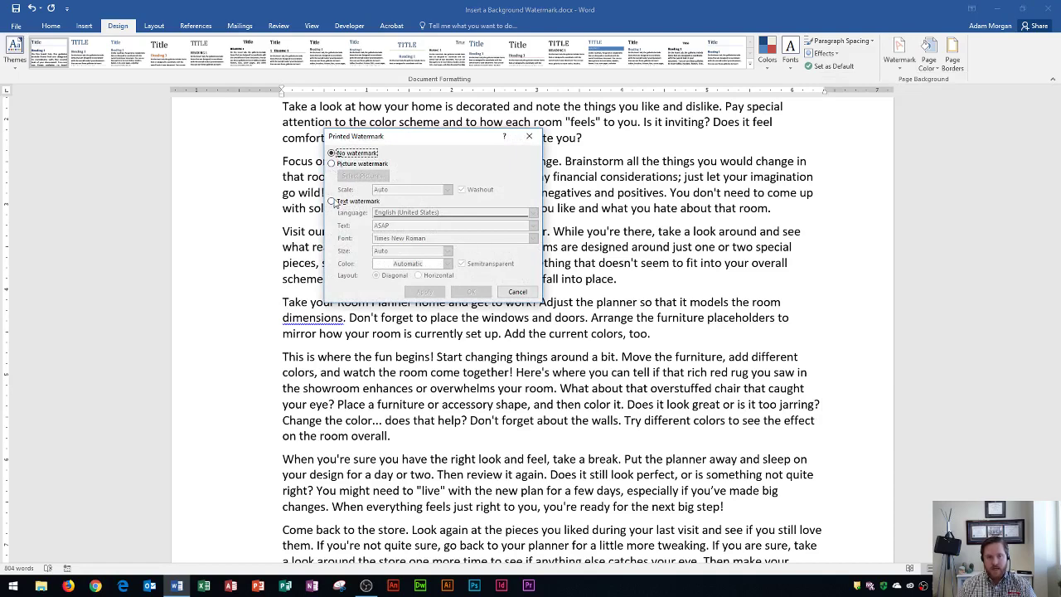
click(332, 164)
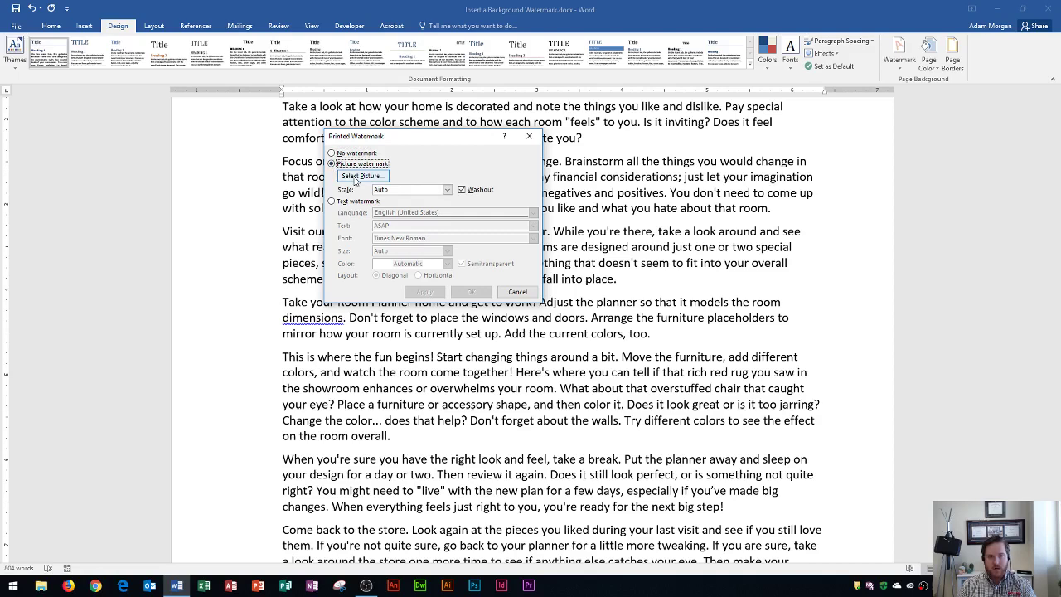
click(355, 178)
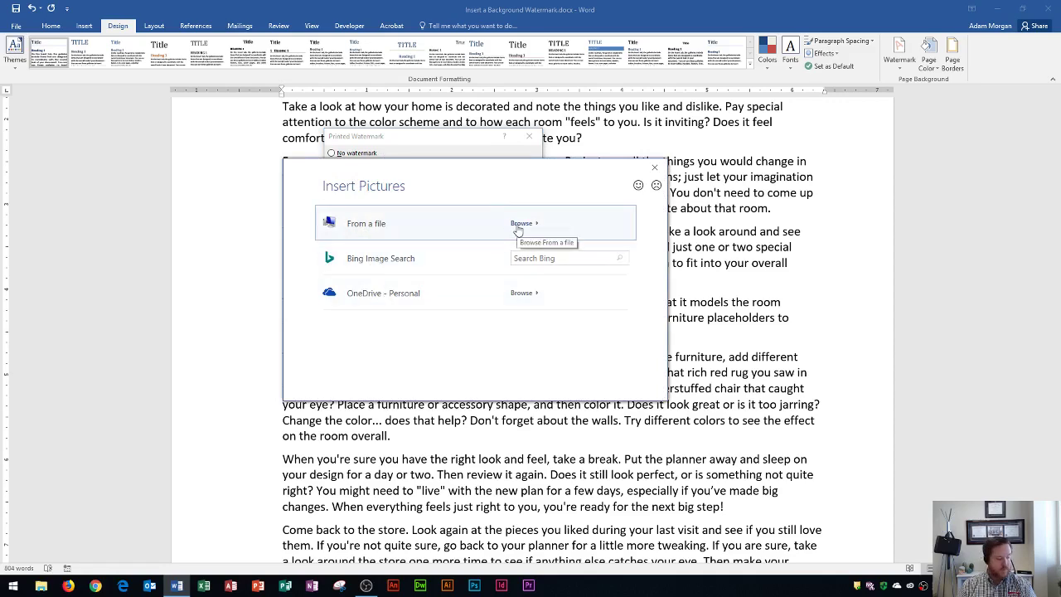
Choose Company Logo.png from the Desktop as the watermark picture
click(520, 224)
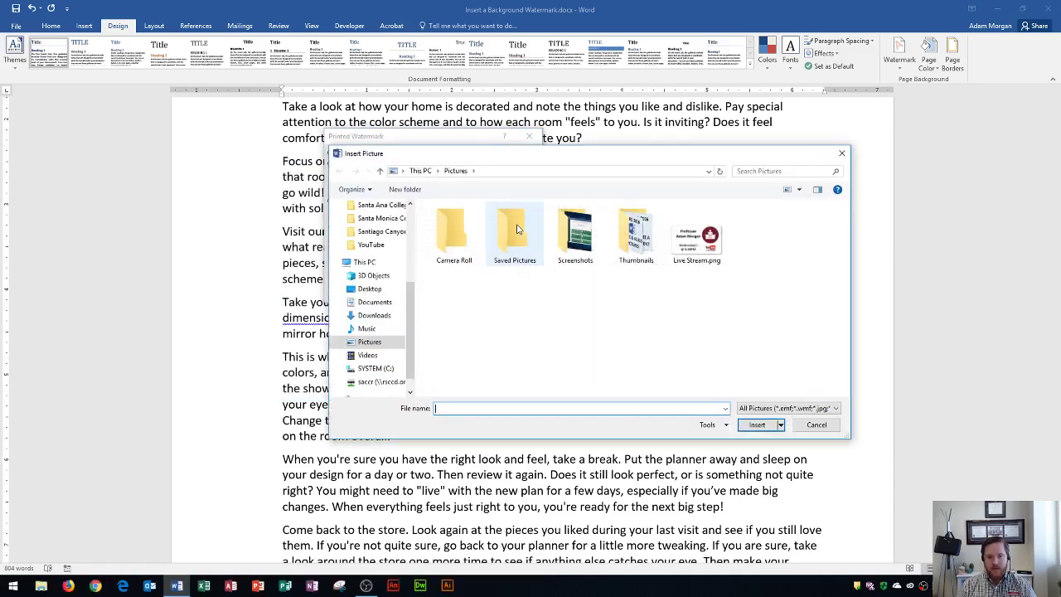
click(373, 290)
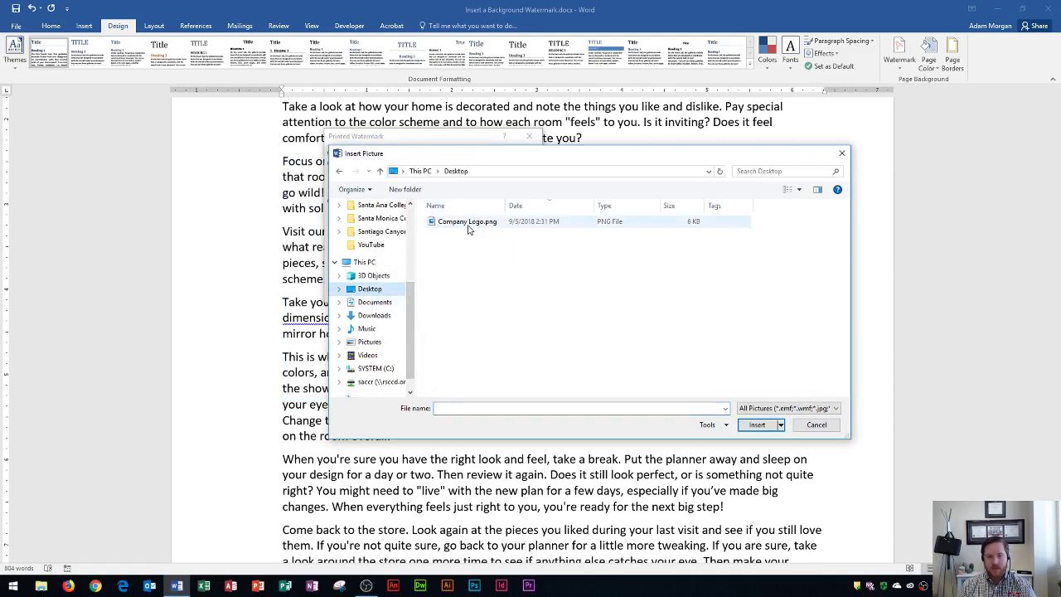
mouse_move(466, 221)
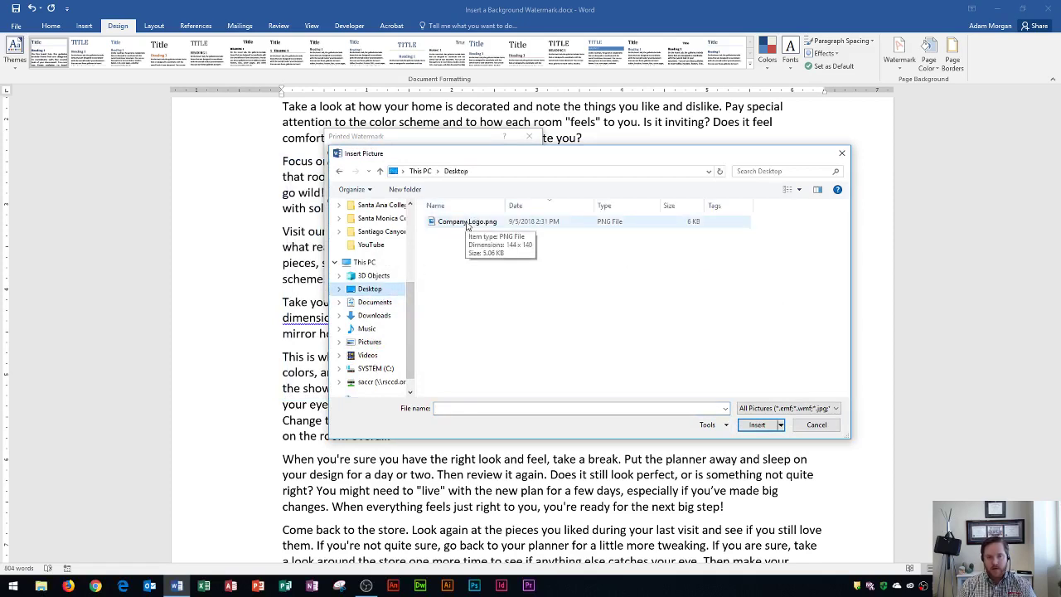
double_click(466, 223)
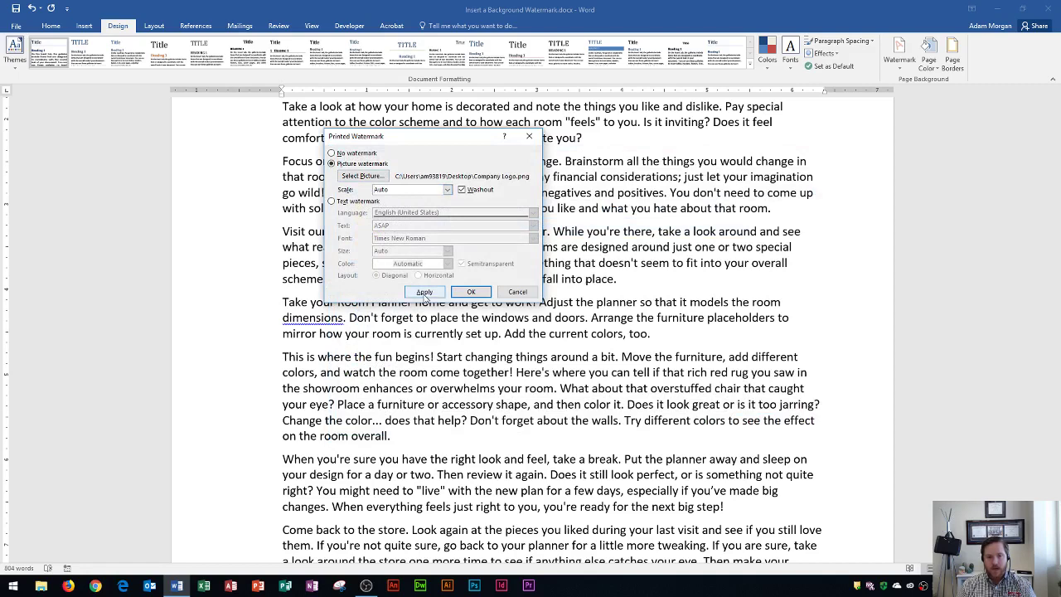
Apply the washed-out logo watermark, trying 100% scale before settling on 500%
click(423, 292)
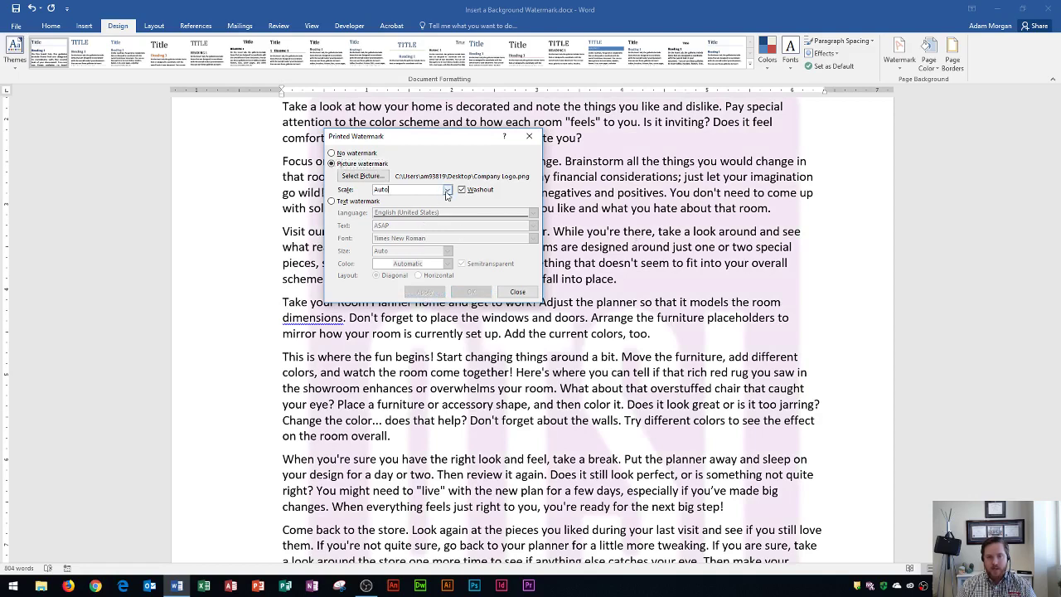
click(446, 189)
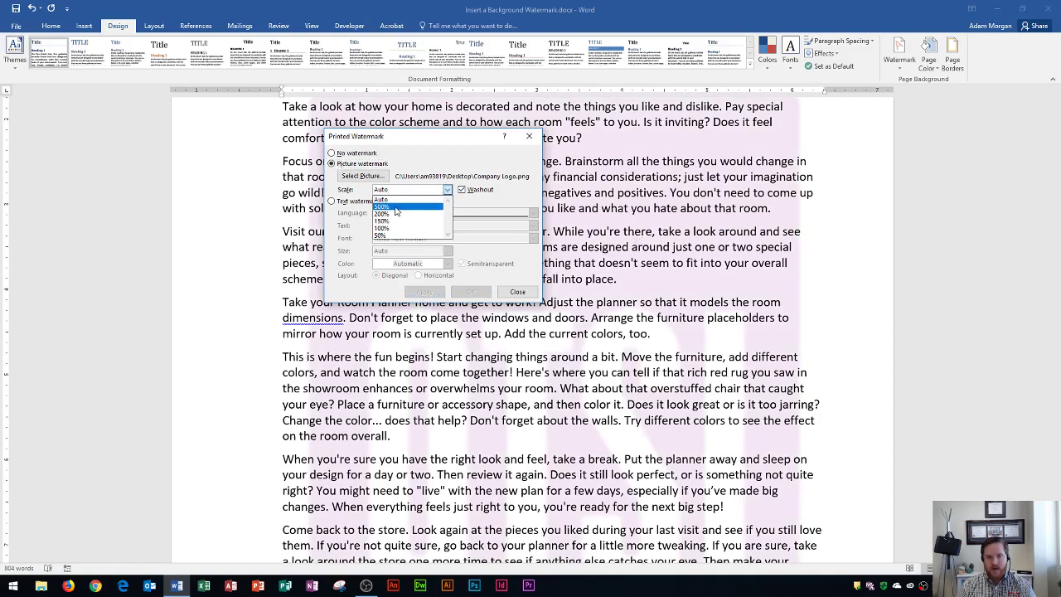
click(389, 228)
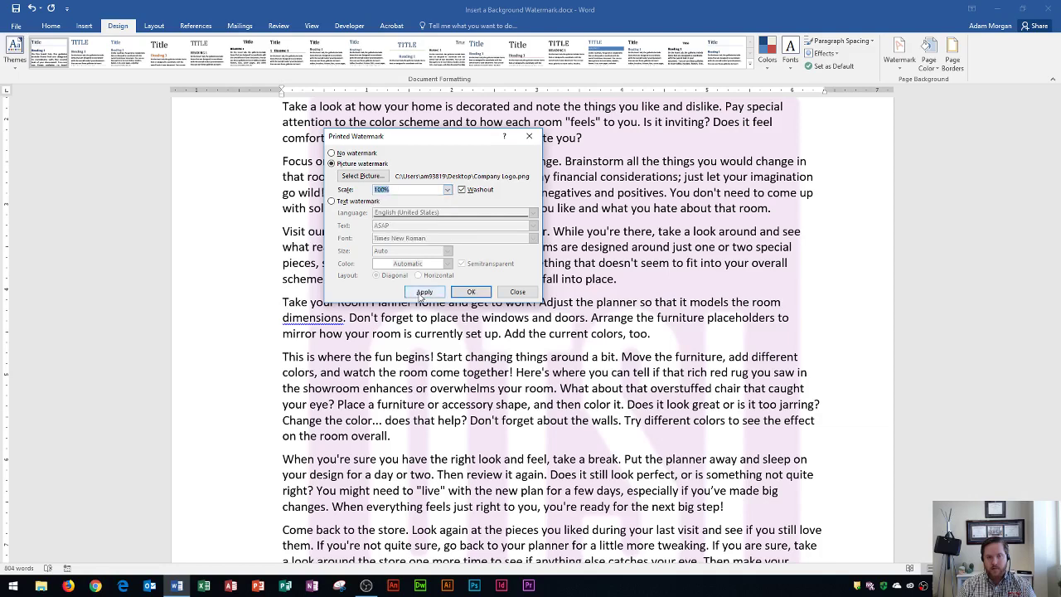
click(423, 292)
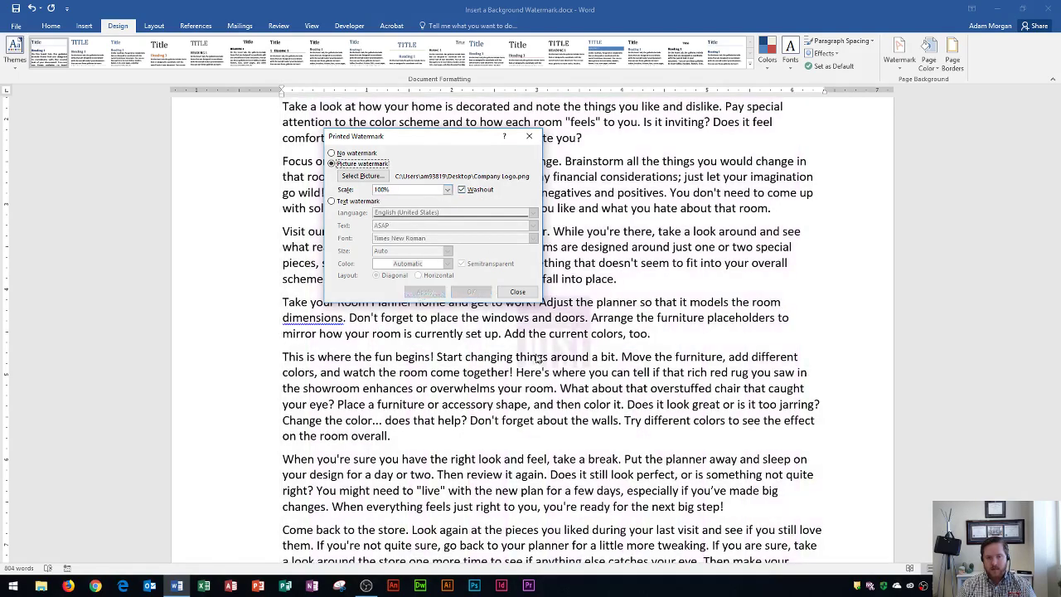
click(446, 190)
click(397, 207)
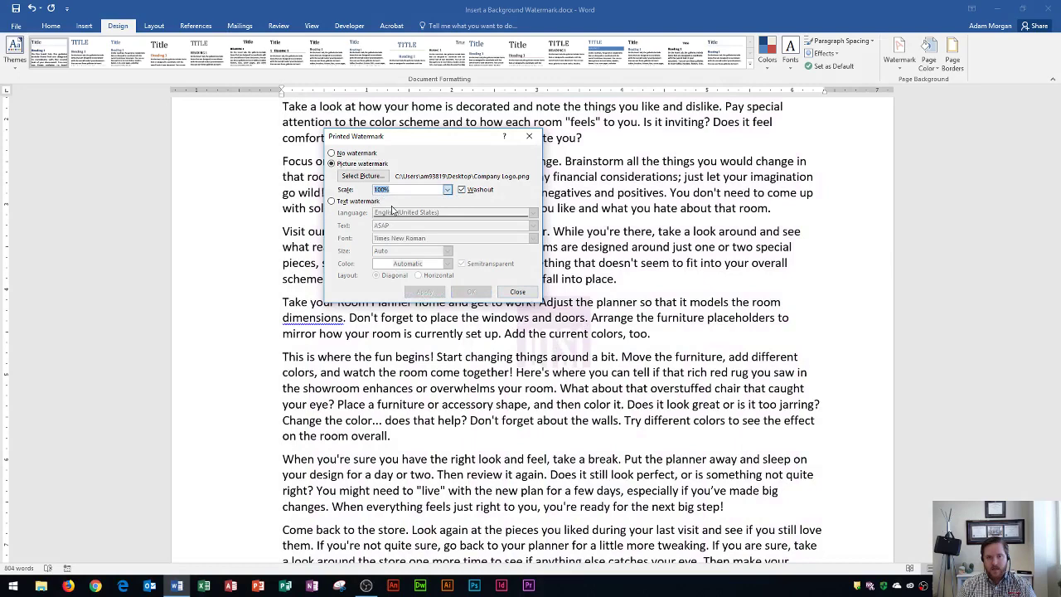
click(423, 292)
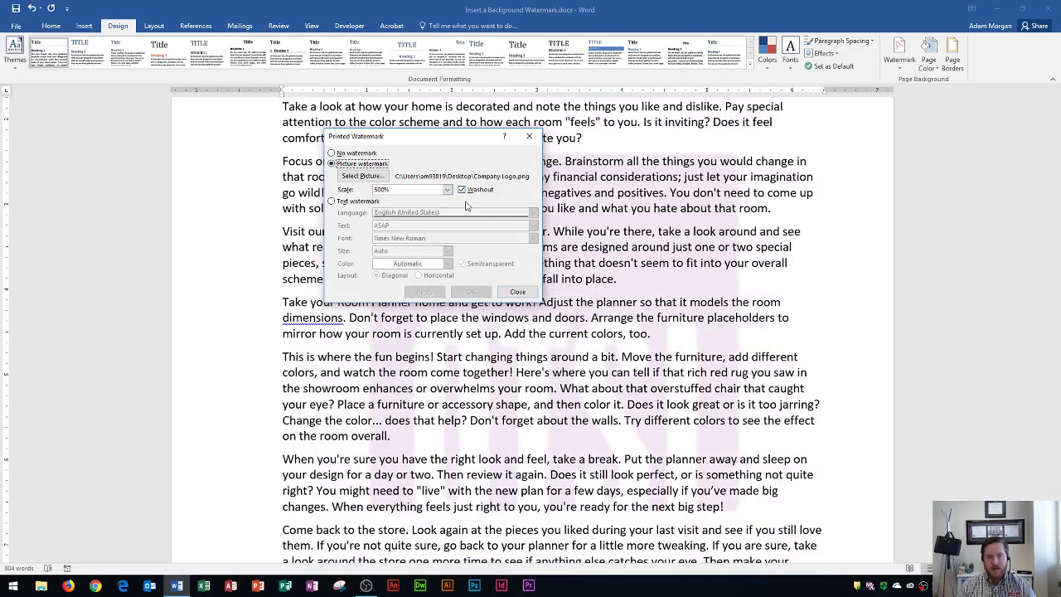
Preview the 500% logo watermark in full colour, then reapply Washout so it stays faint
click(462, 190)
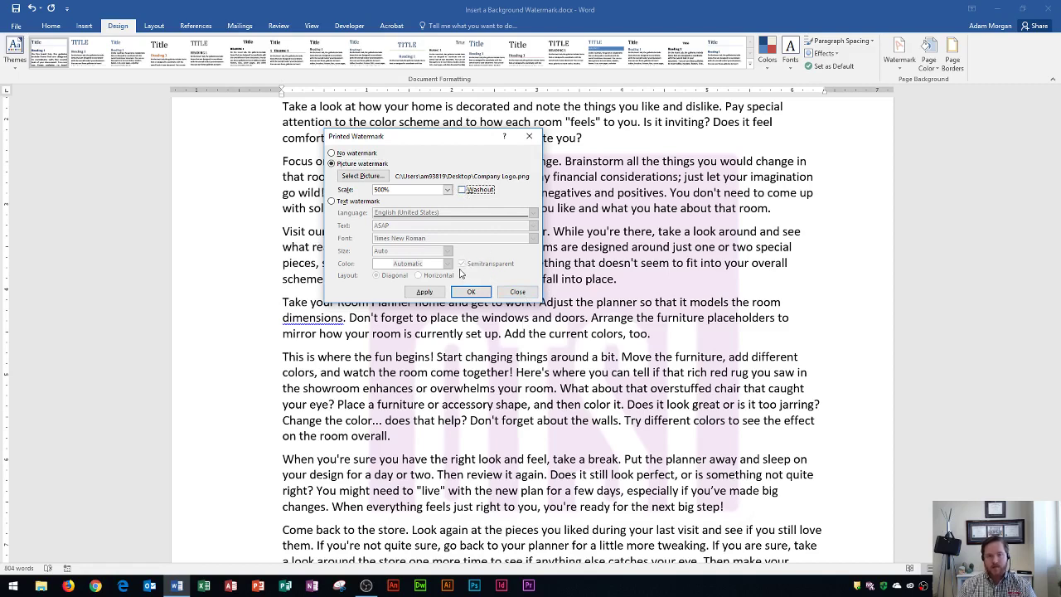
click(424, 292)
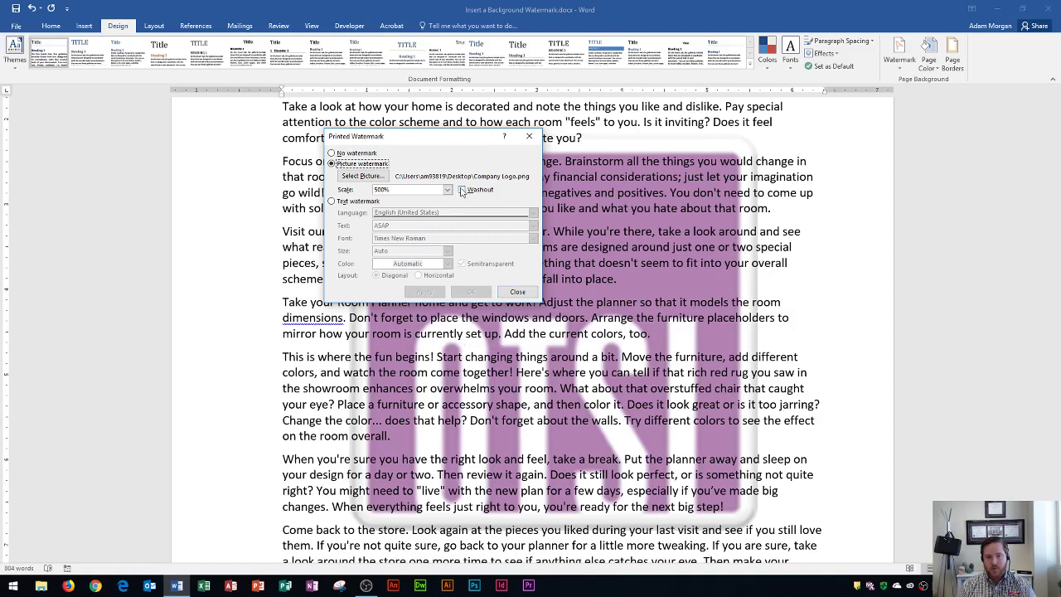
click(462, 189)
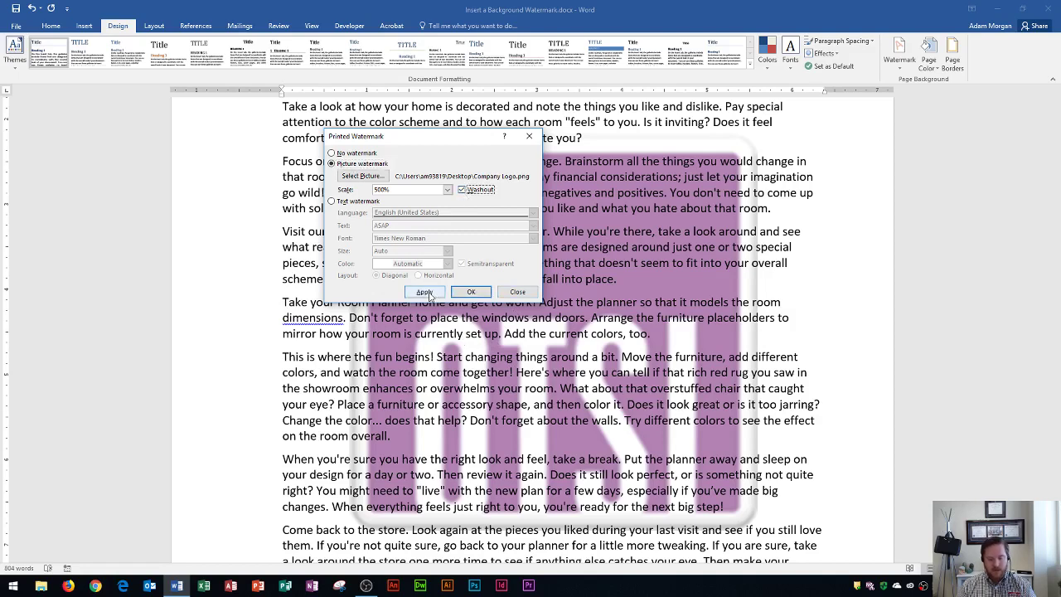
click(424, 293)
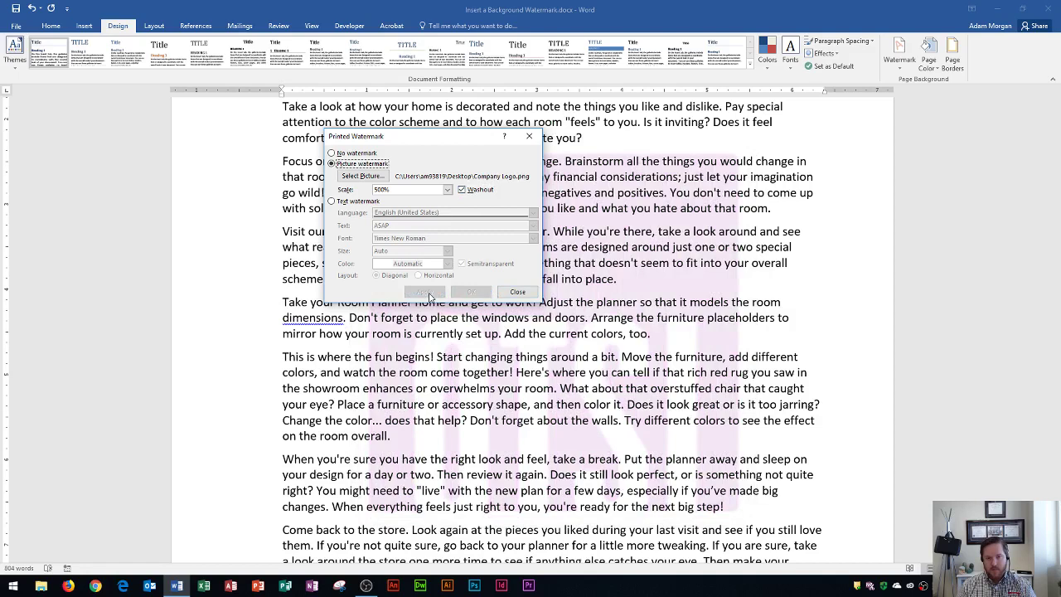
click(517, 292)
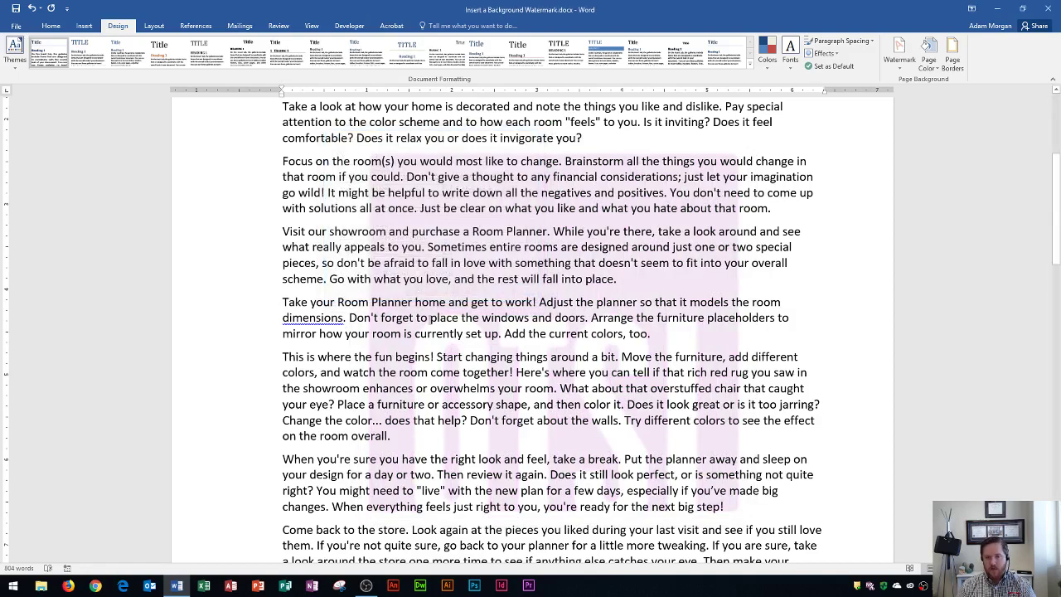